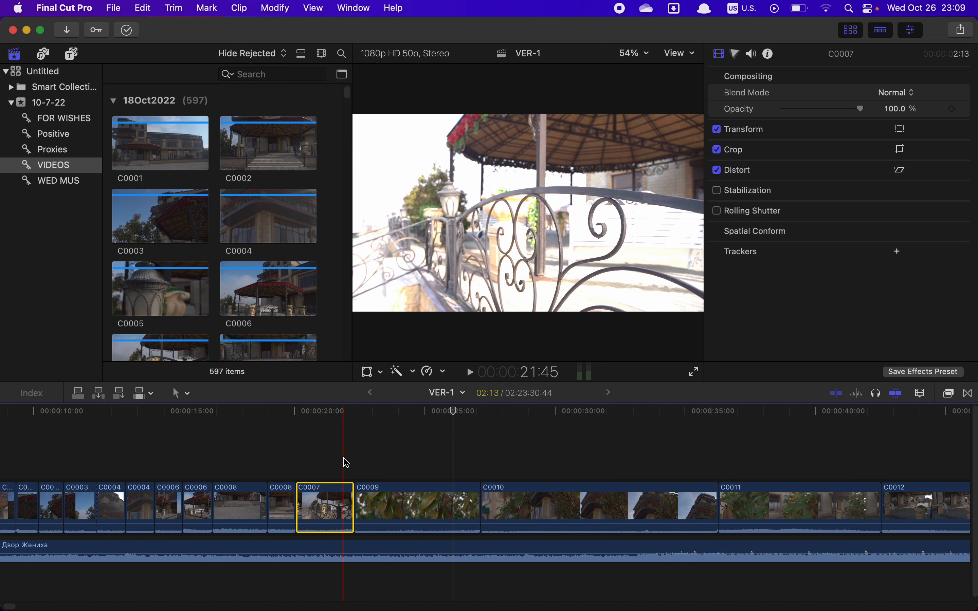
left_click(341, 461)
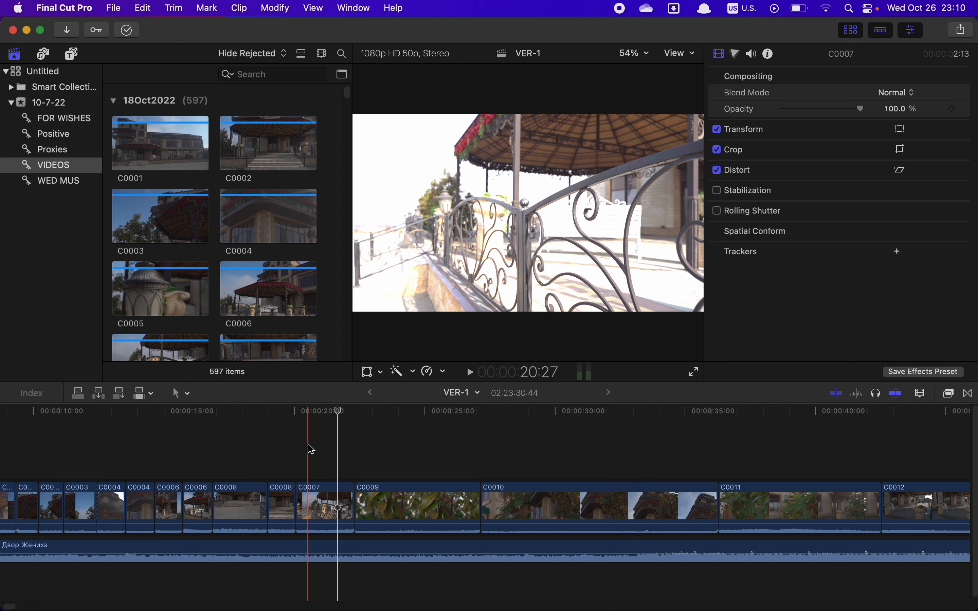
key("XF86KbdBrightnessDown")
key("XF86KbdBrightnessDown")
key("XF86KbdBrightnessDown")
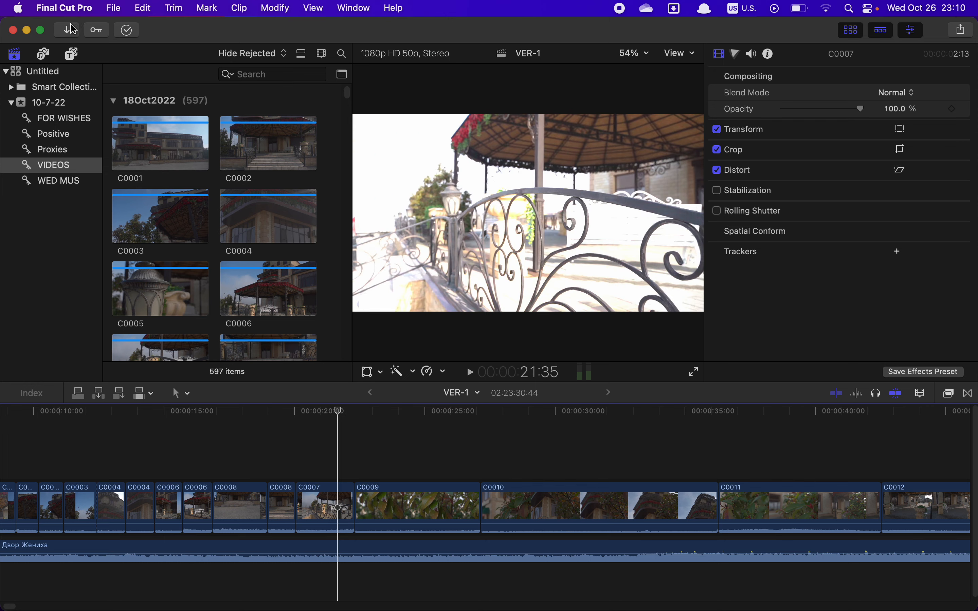
Open the Command Editor, search for the "[" shortcuts, and view the details of the Trim Start command.
left_click(63, 9)
mouse_move(87, 66)
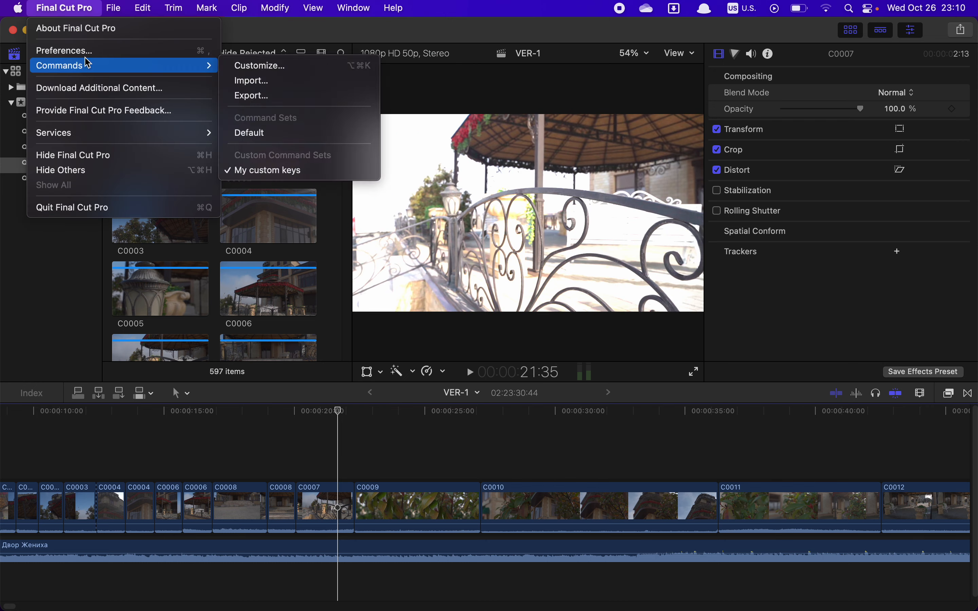
left_click(266, 68)
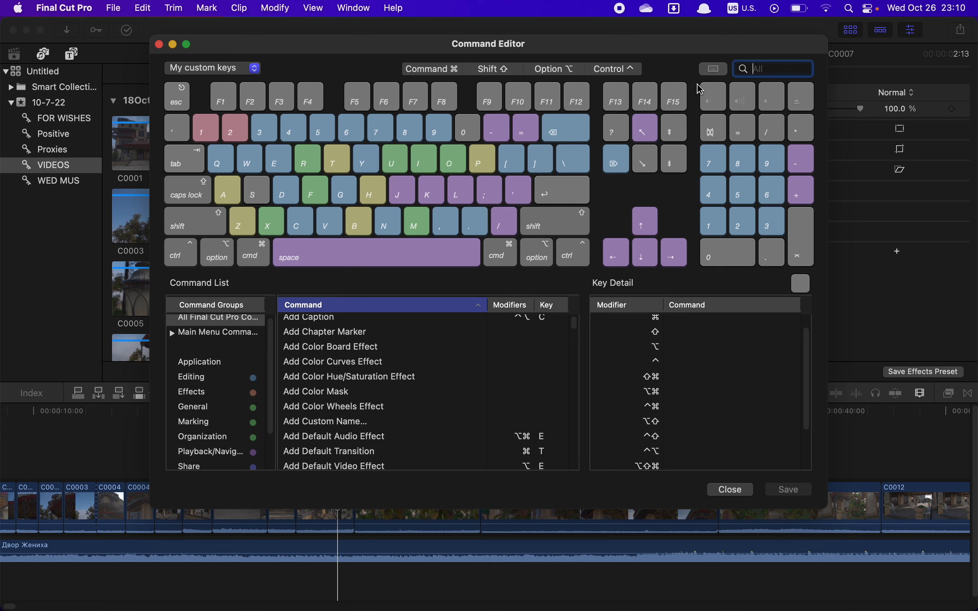
type("[")
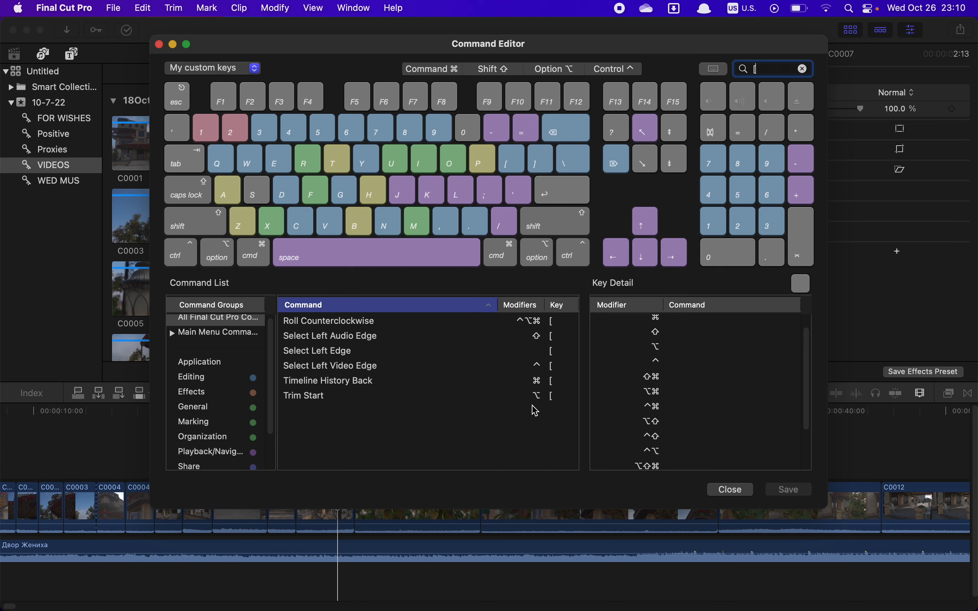
left_click(315, 400)
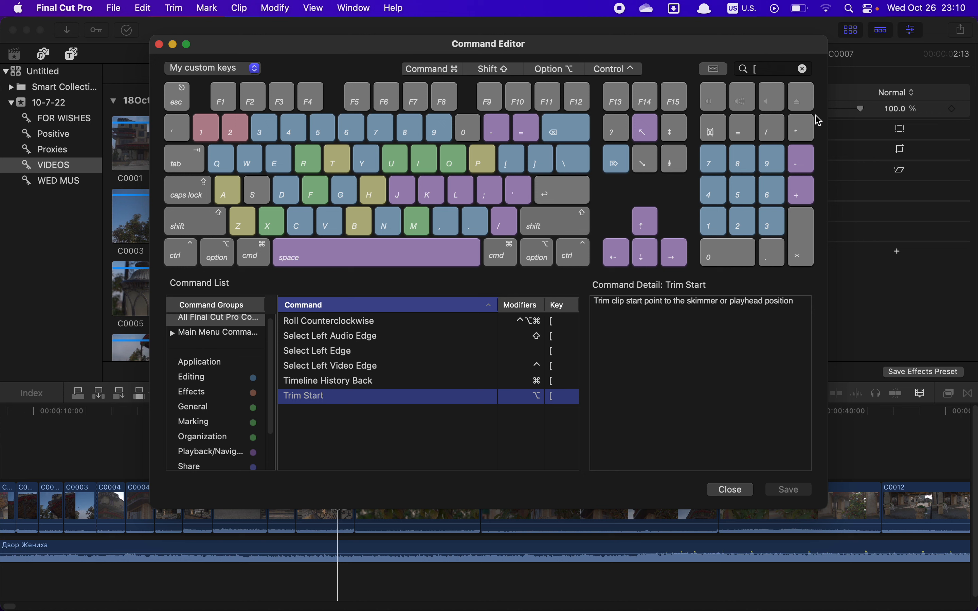
Search the Command Editor for the "]" shortcuts to find Trim End, and close the editor.
left_click(770, 68)
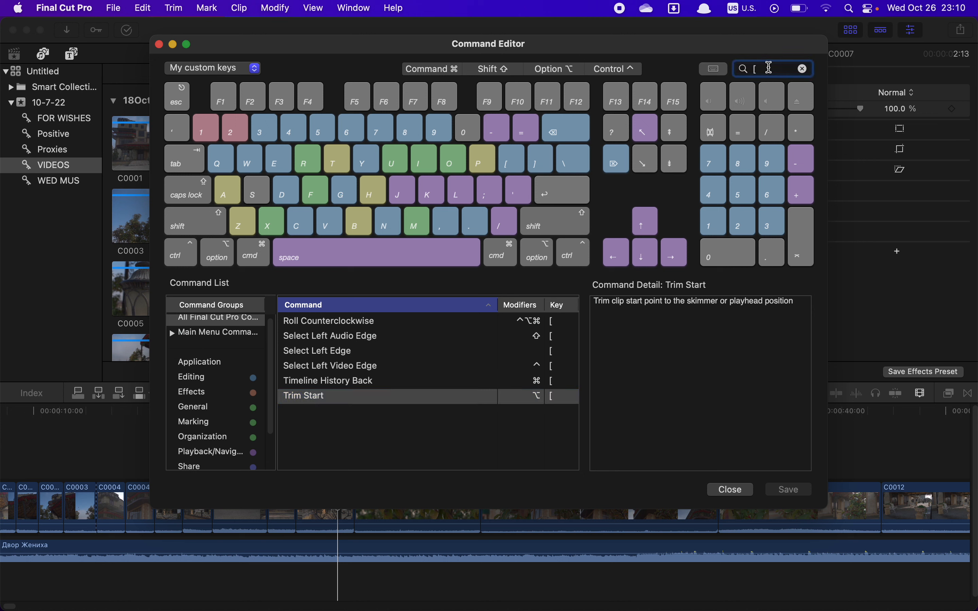
key("BackSpace")
type("]")
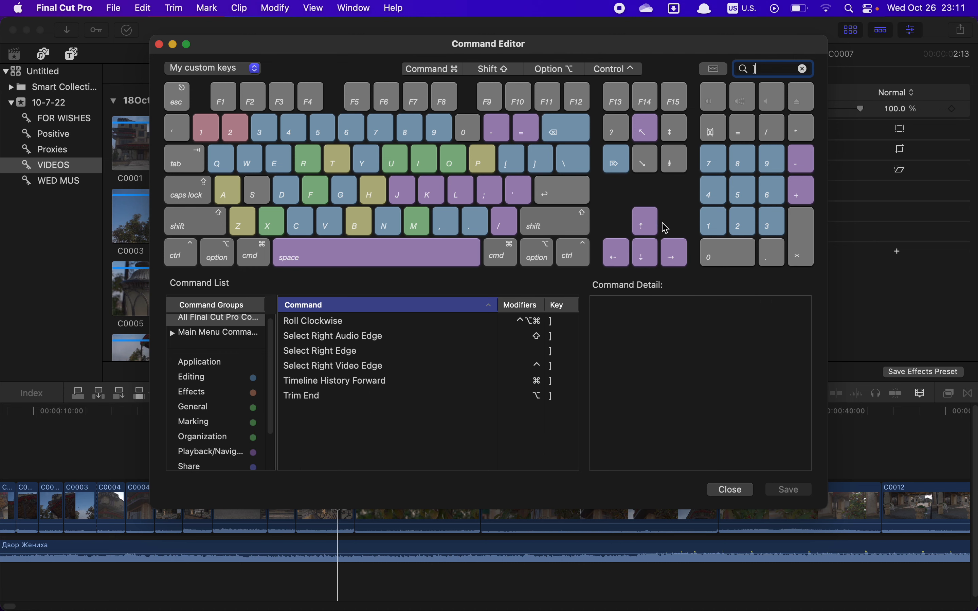
left_click(735, 491)
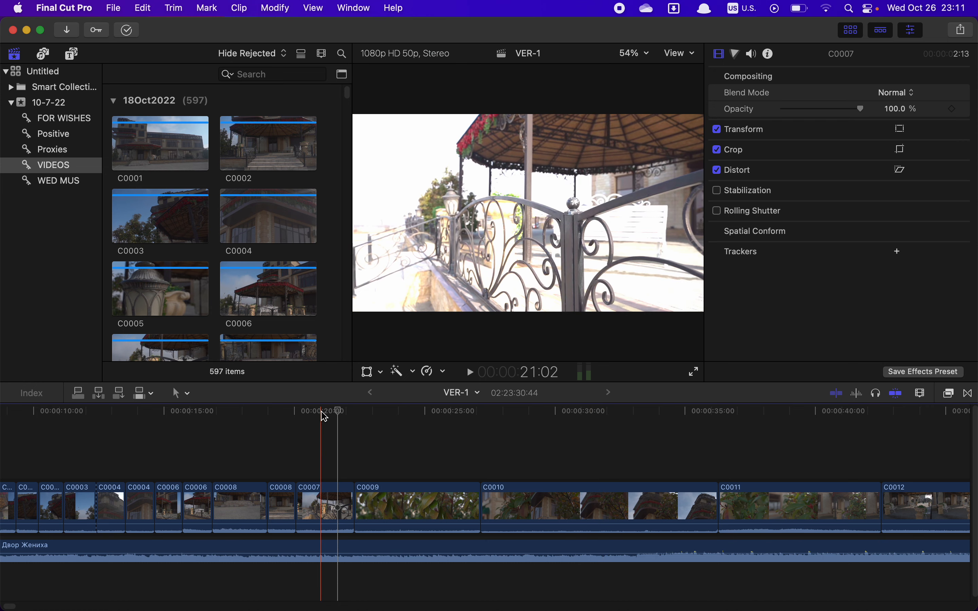
Try trimming the start of clip C0009 to about 24:33 on the timeline, and undo the trim.
key("super+minus")
key("super+equal")
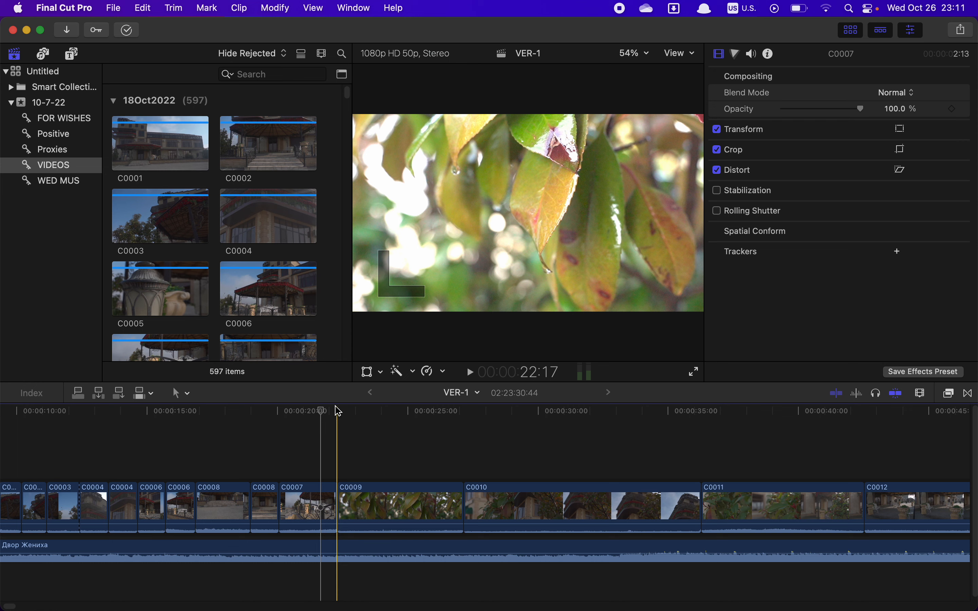
key("super+equal")
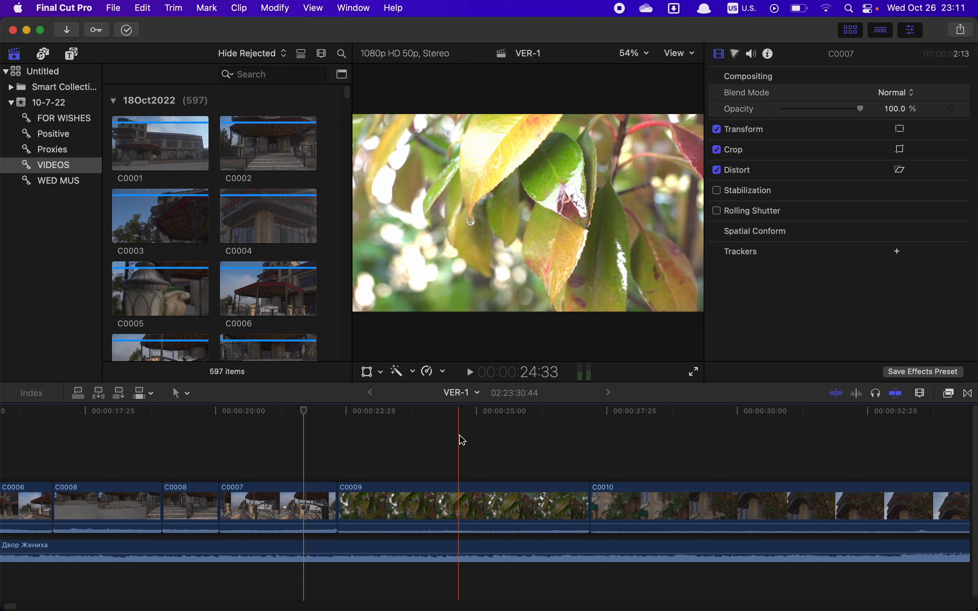
key("alt+bracketleft")
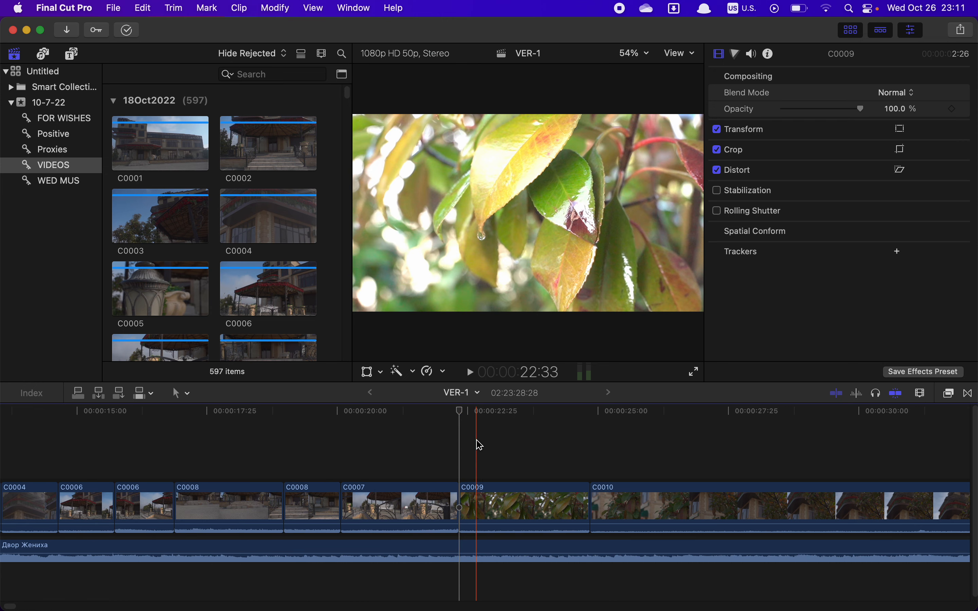
key("super+z")
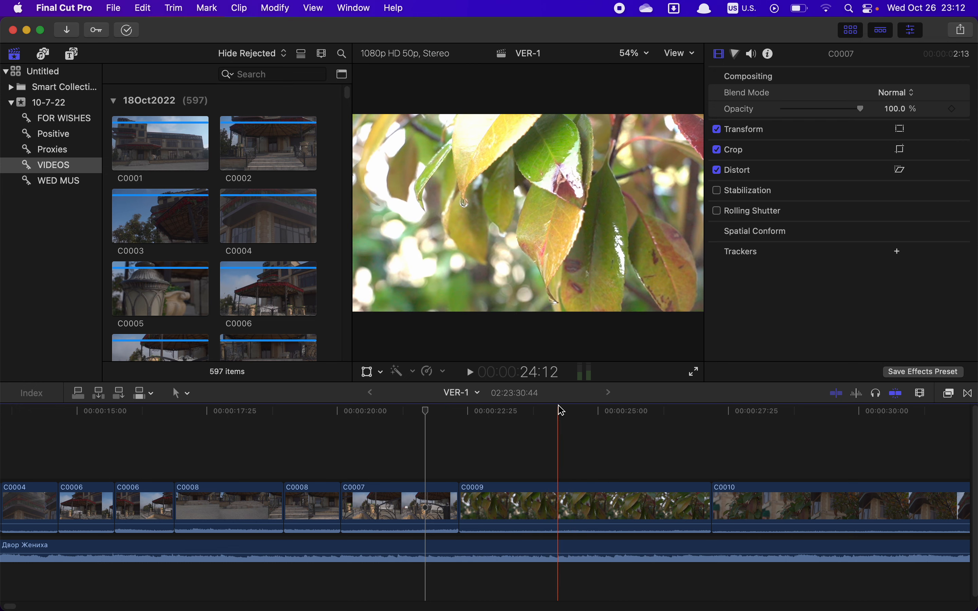
Trim the start of clip C0009 to about 24:12, play the cut, and trim the clip's end to 24:22.
key("alt+bracketleft")
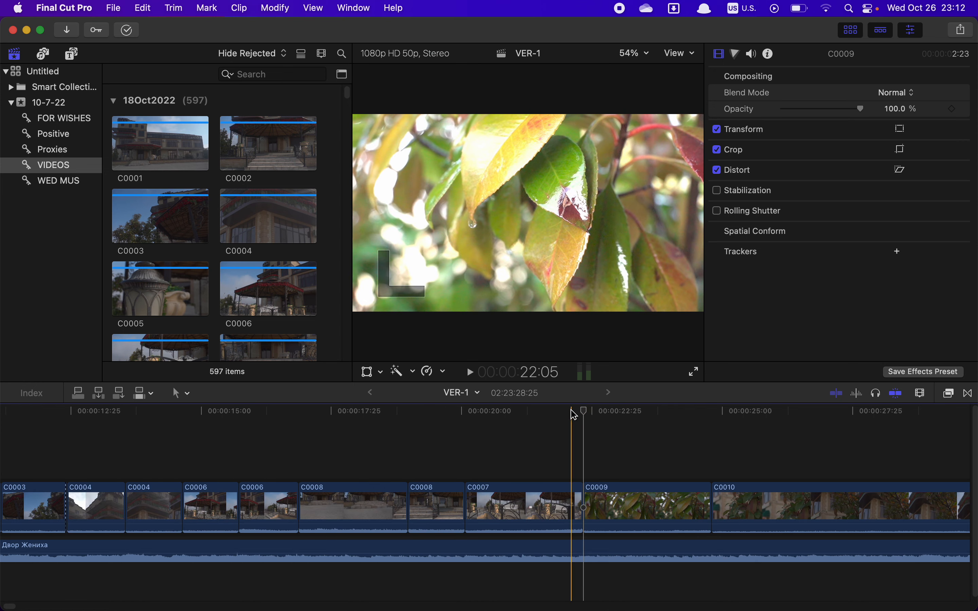
left_click(571, 412)
key("space")
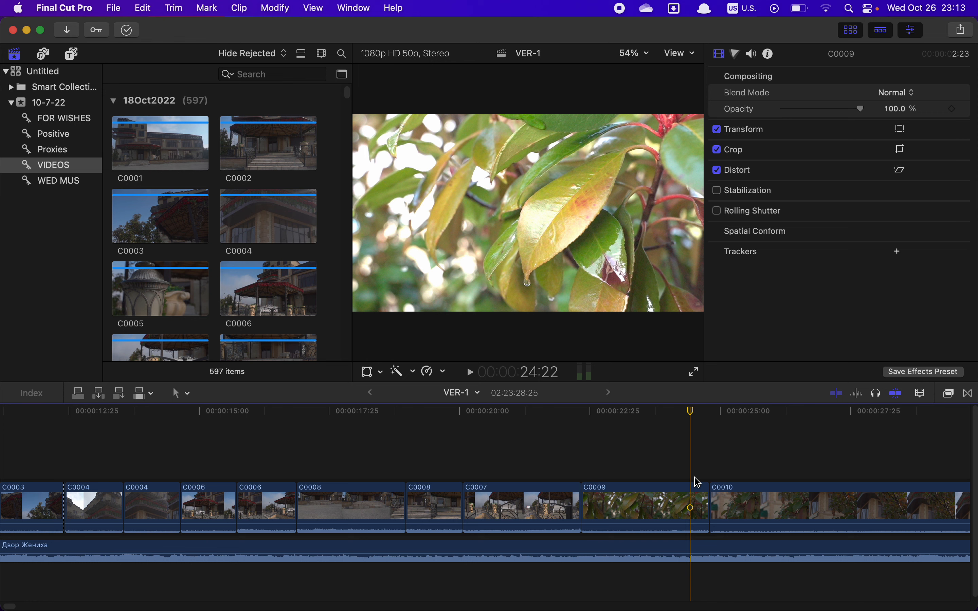
key("alt+bracketright")
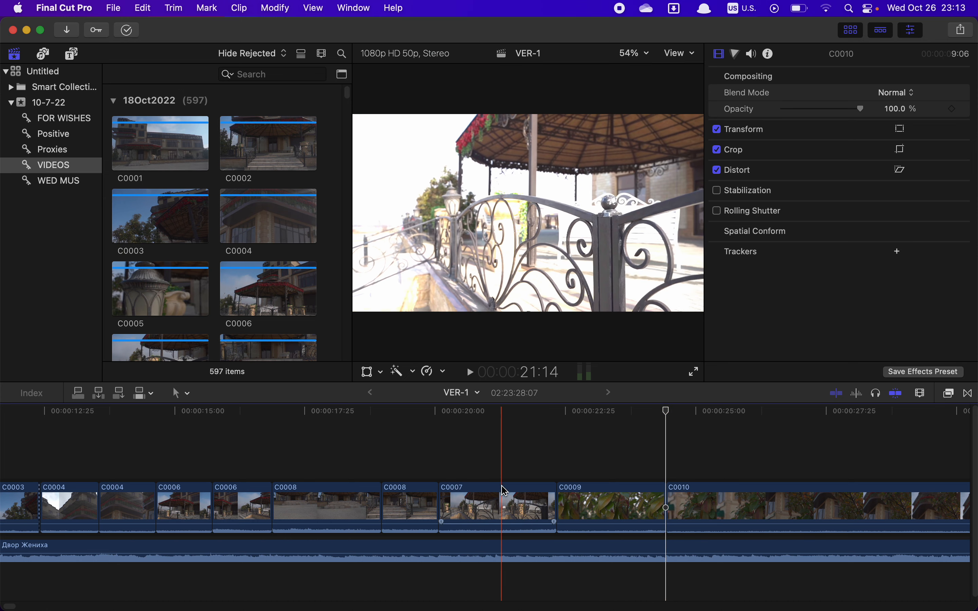
Turn on stabilization for clip C0007 and play the clip from its beginning.
left_click(505, 506)
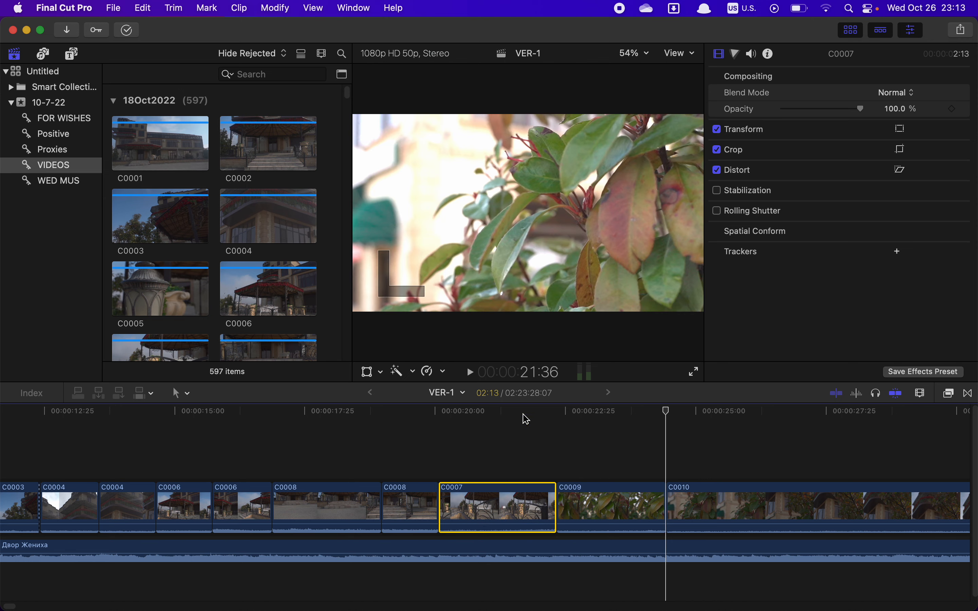
left_click(509, 454)
left_click(470, 501)
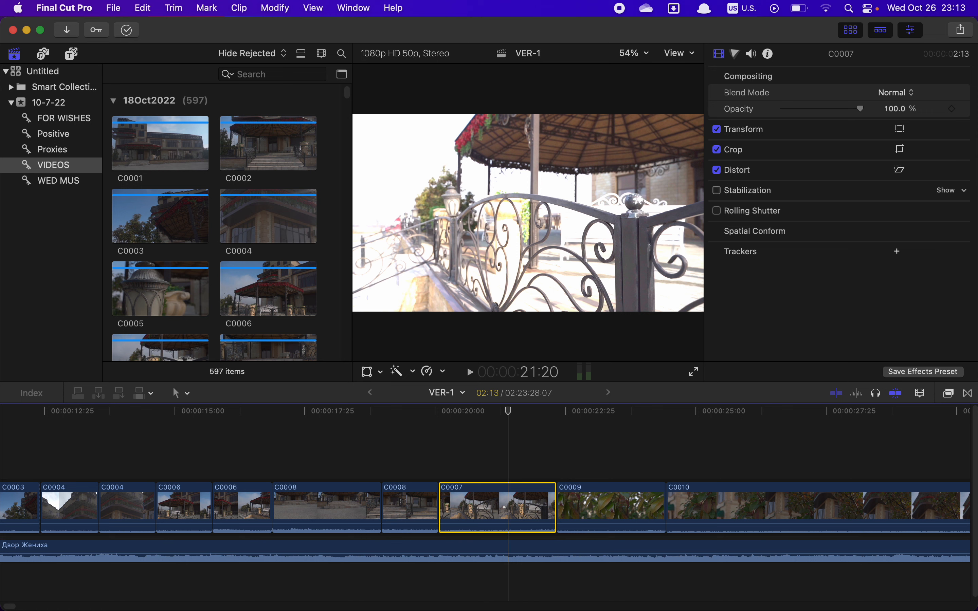
left_click(716, 191)
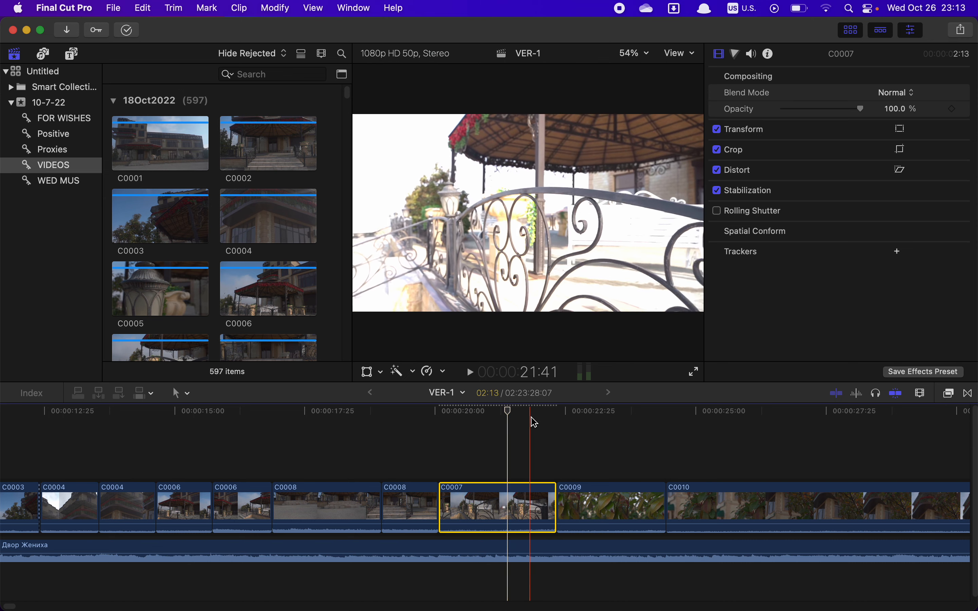
left_click(445, 426)
key("space")
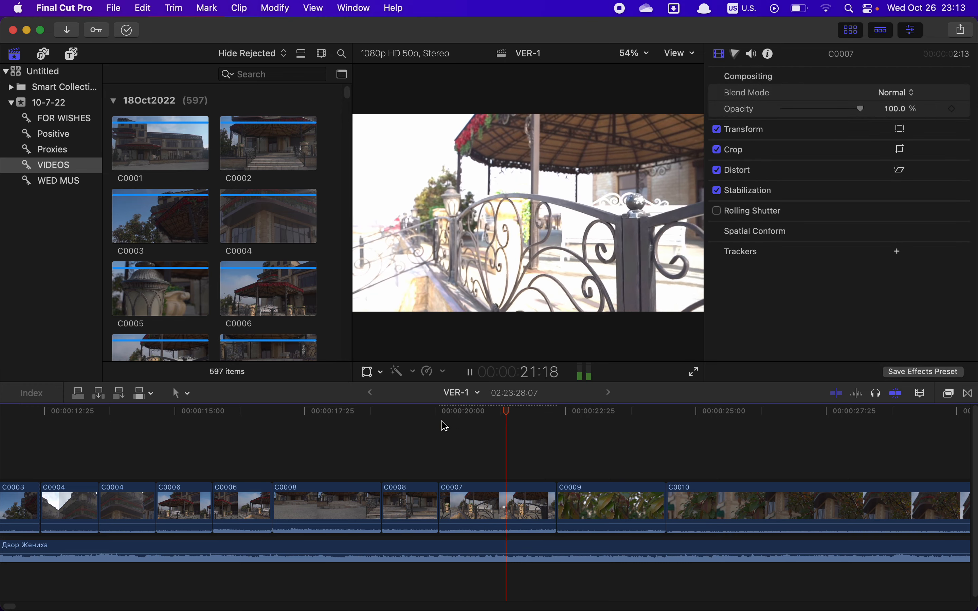
key("space")
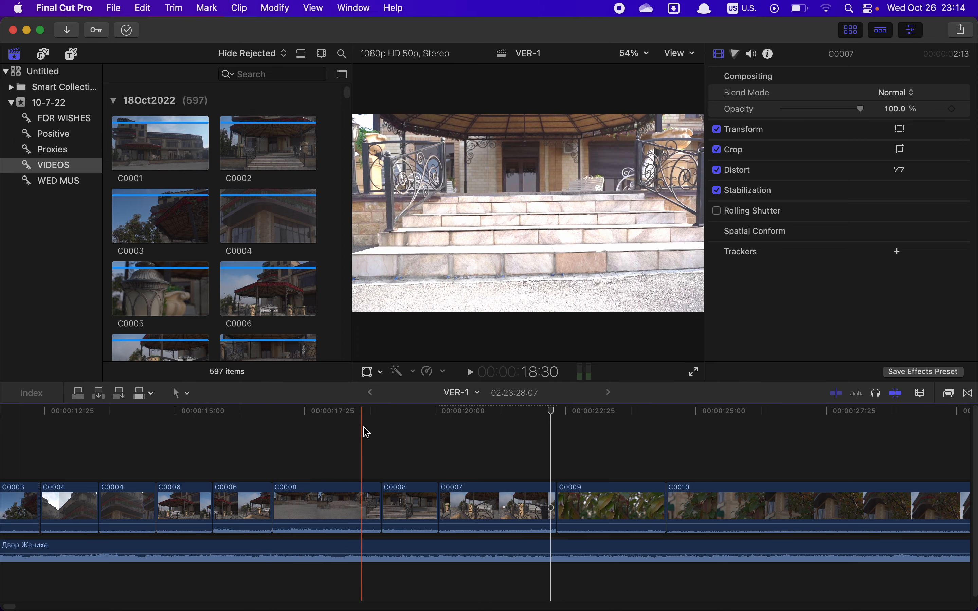
Turn on stabilization for the first, longer C0008 clip and play it from its beginning.
left_click(310, 486)
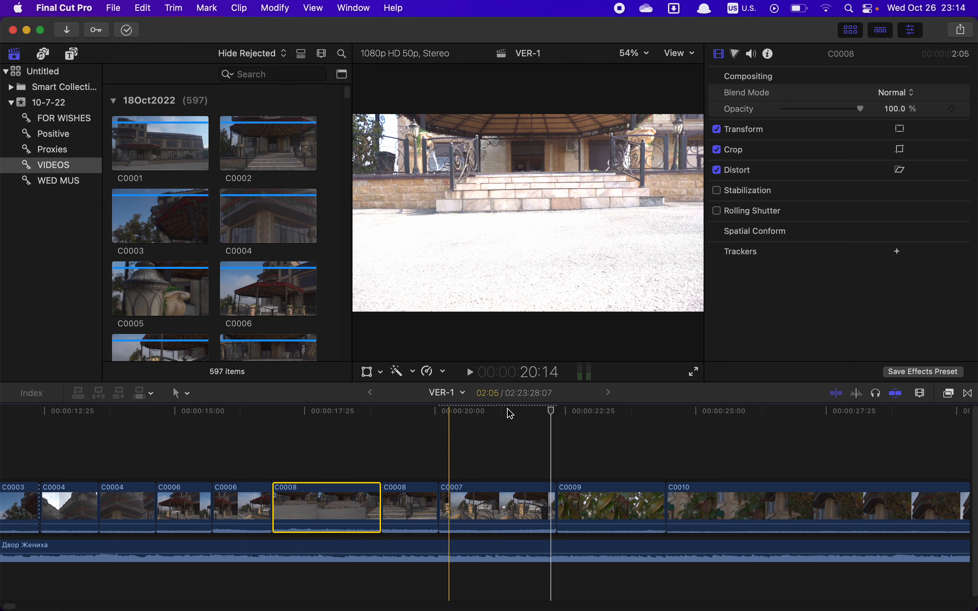
left_click(717, 190)
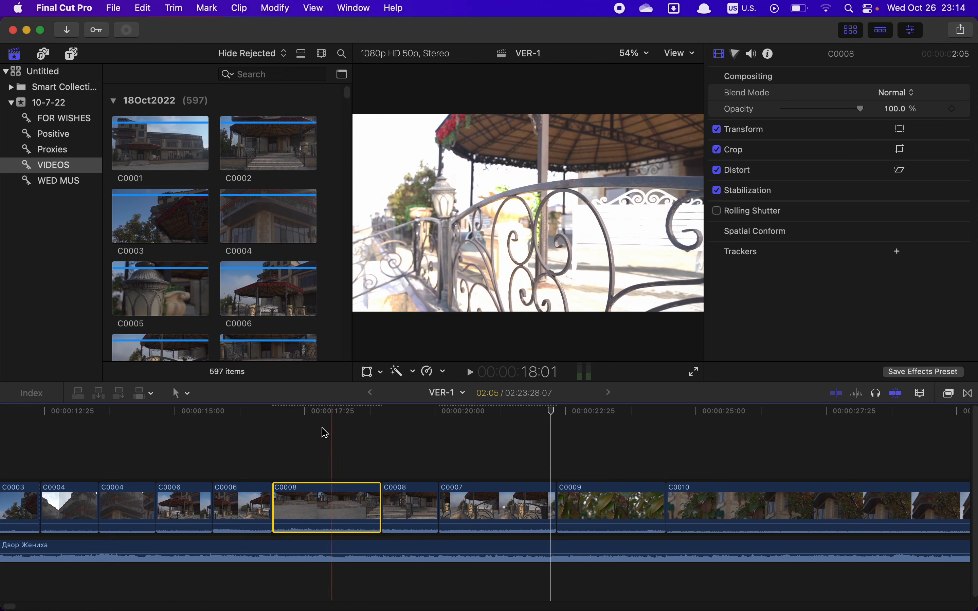
left_click(293, 428)
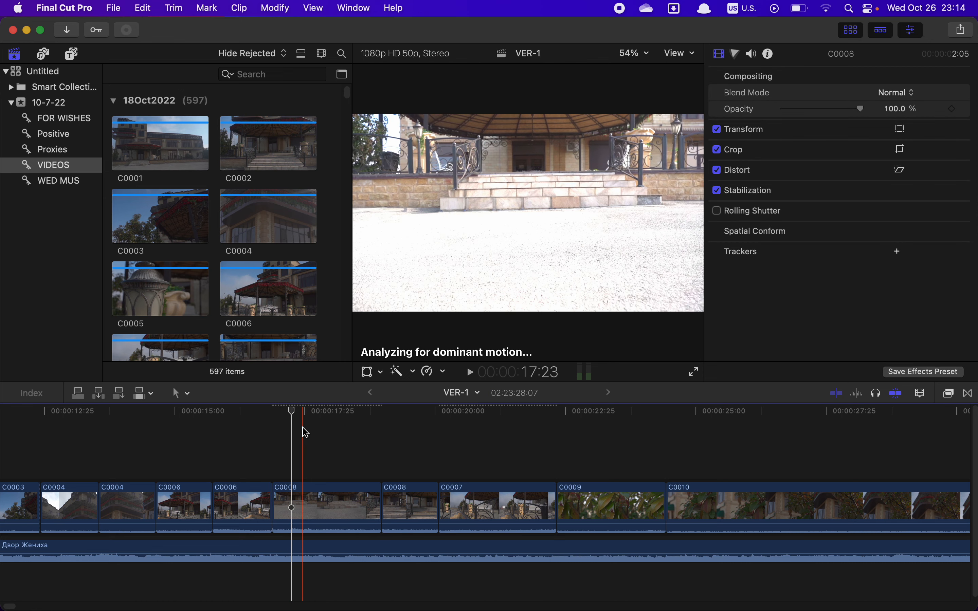
left_click(278, 433)
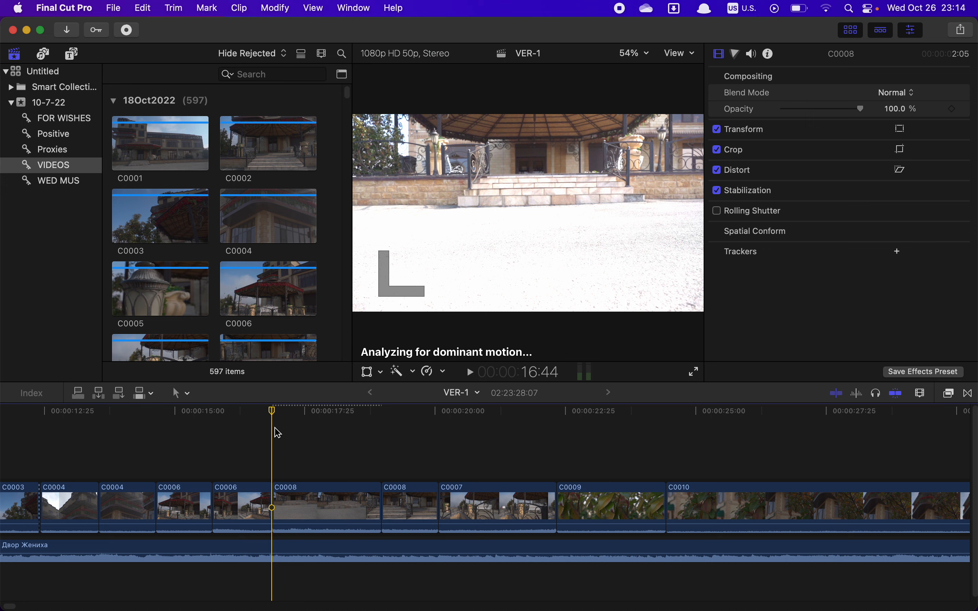
key("space")
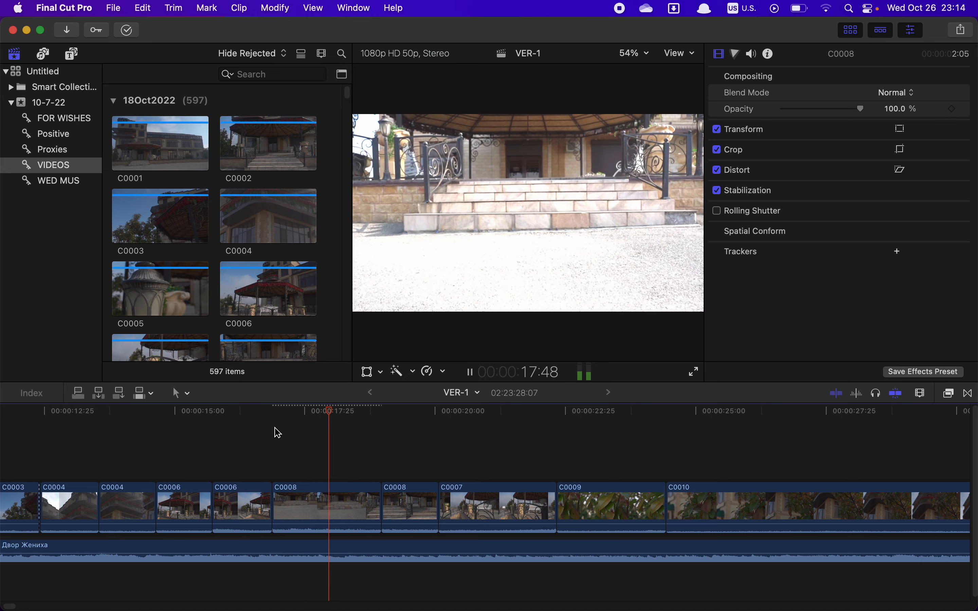
key("space")
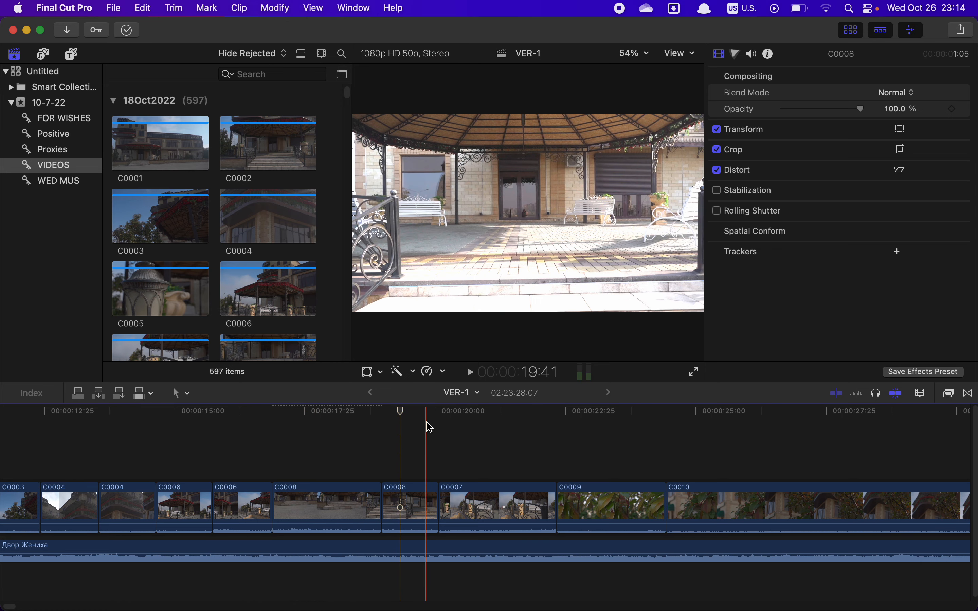
Play back the cut from the end of clip C0007 into clip C0009.
key("super+minus")
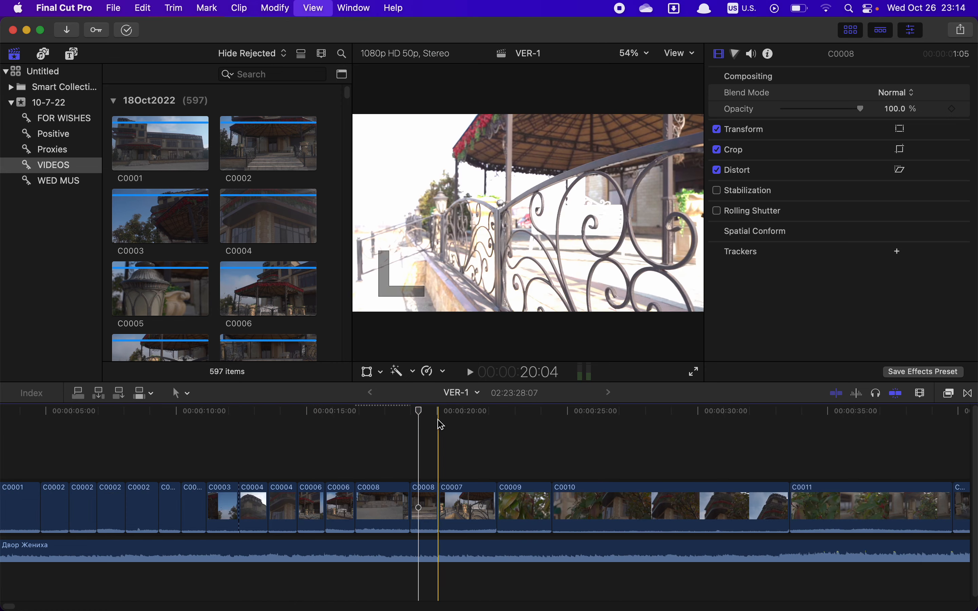
key("super+equal")
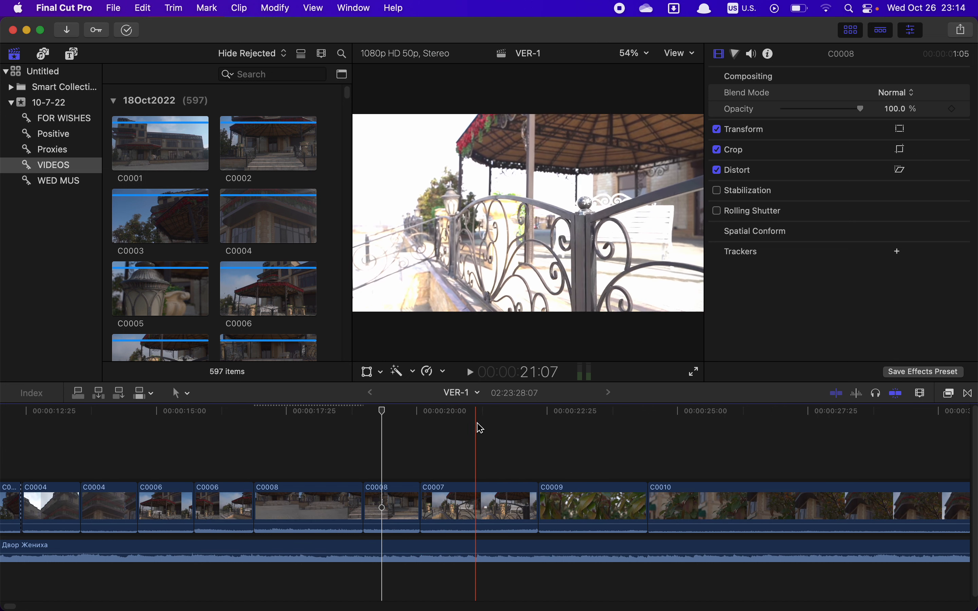
left_click(523, 438)
key("space")
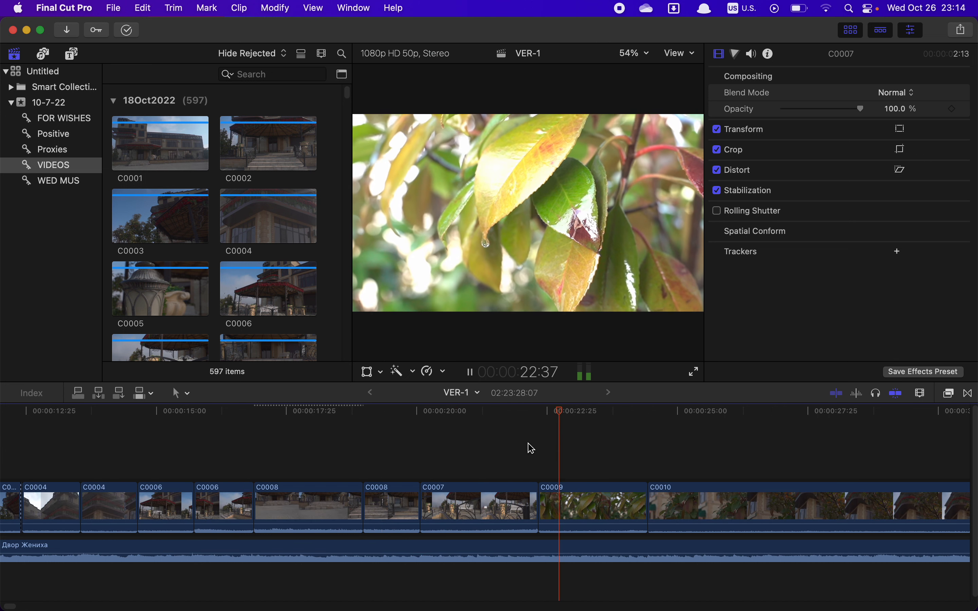
key("super+minus")
key("space")
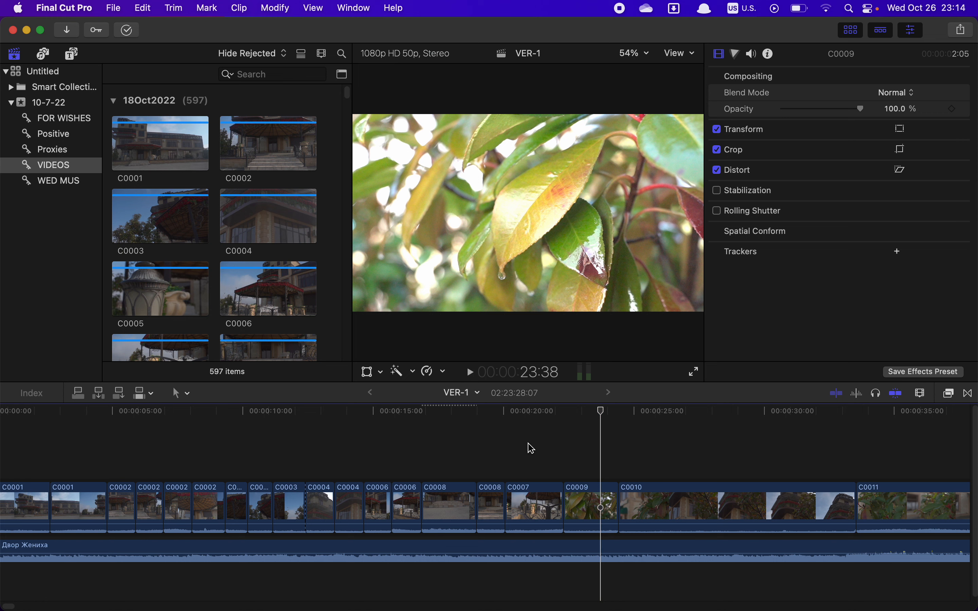
Lower the system sound volume by several levels.
key("XF86AudioRaiseVolume")
key("XF86AudioLowerVolume")
key("XF86AudioLowerVolume")
key("XF86AudioLowerVolume")
key("XF86AudioLowerVolume")
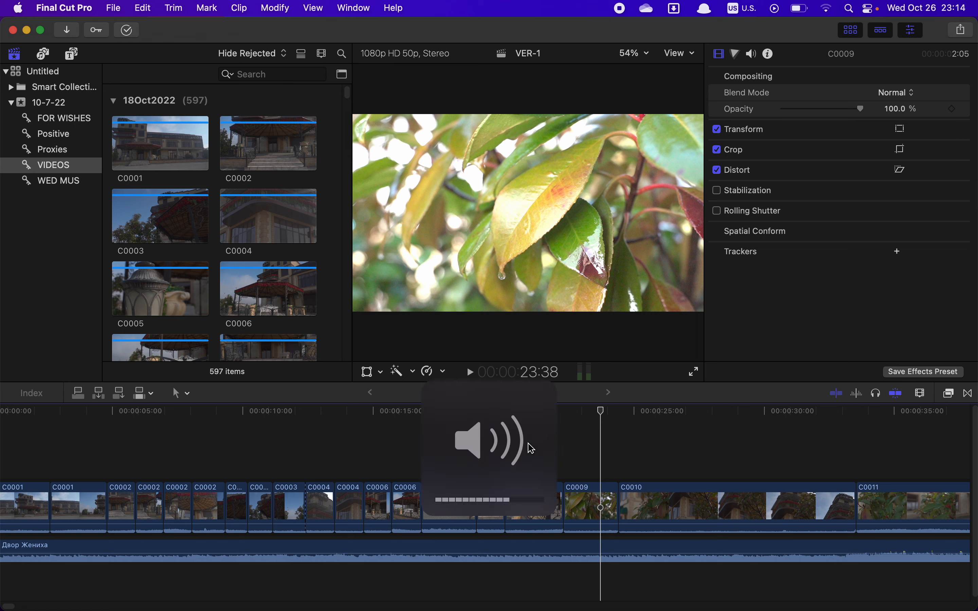
key("XF86AudioLowerVolume")
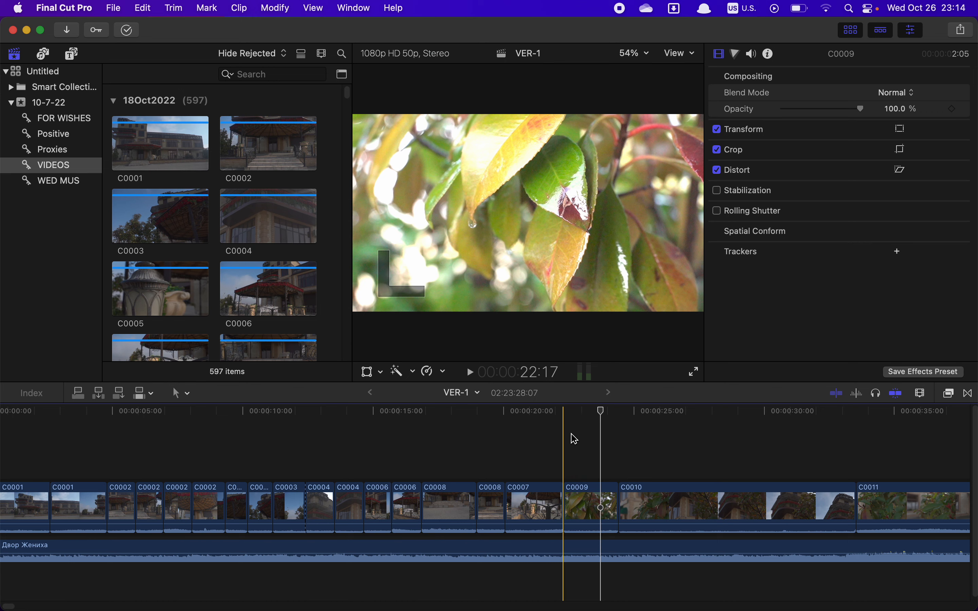
Play back the timeline from the start of clip C0009 into clip C0010.
left_click(568, 422)
key("space")
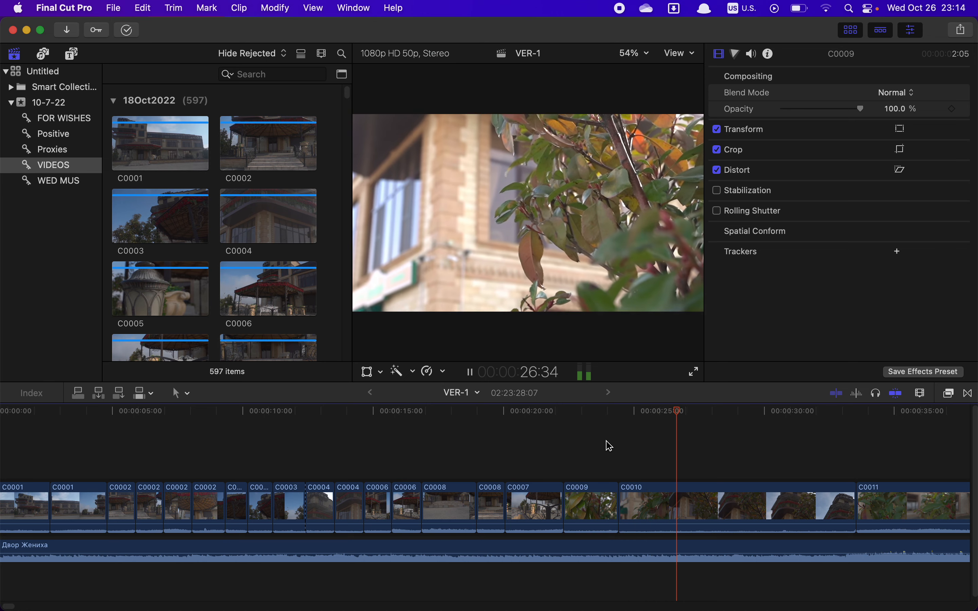
key("super+minus")
key("space")
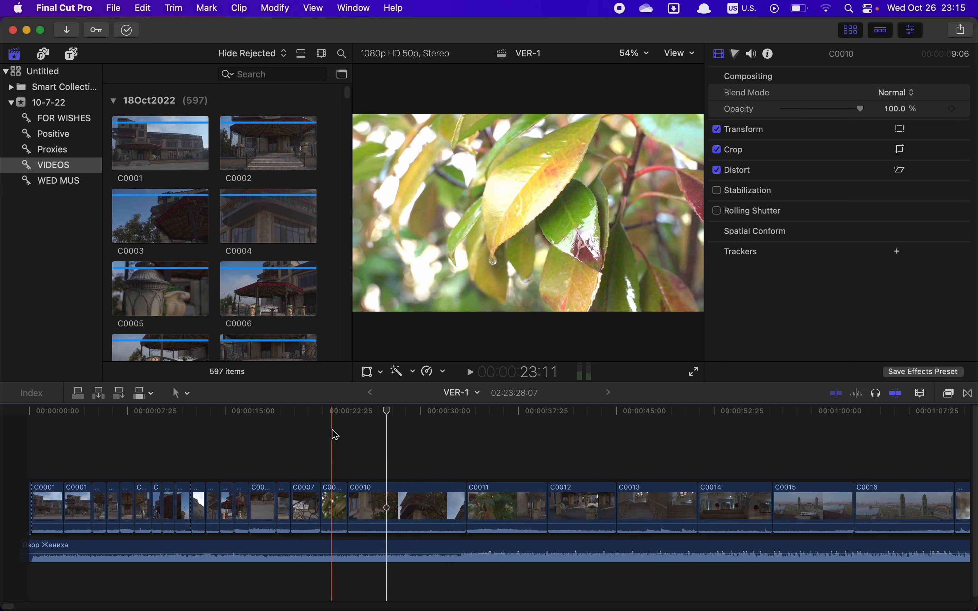
Replay the timeline from within clip C0009 into the opening frames of clip C0010.
left_click(332, 431)
key("super+equal")
key("space")
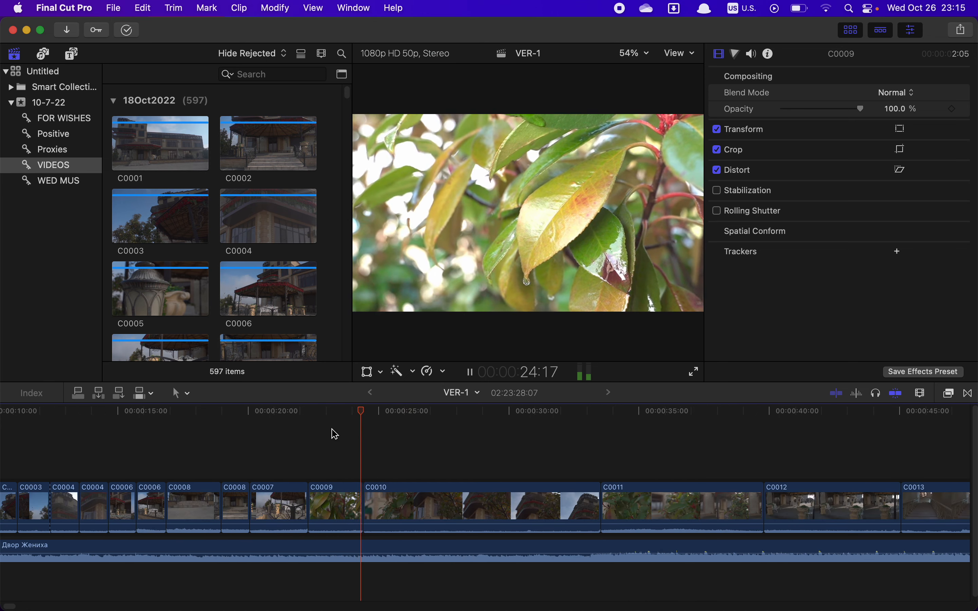
key("space")
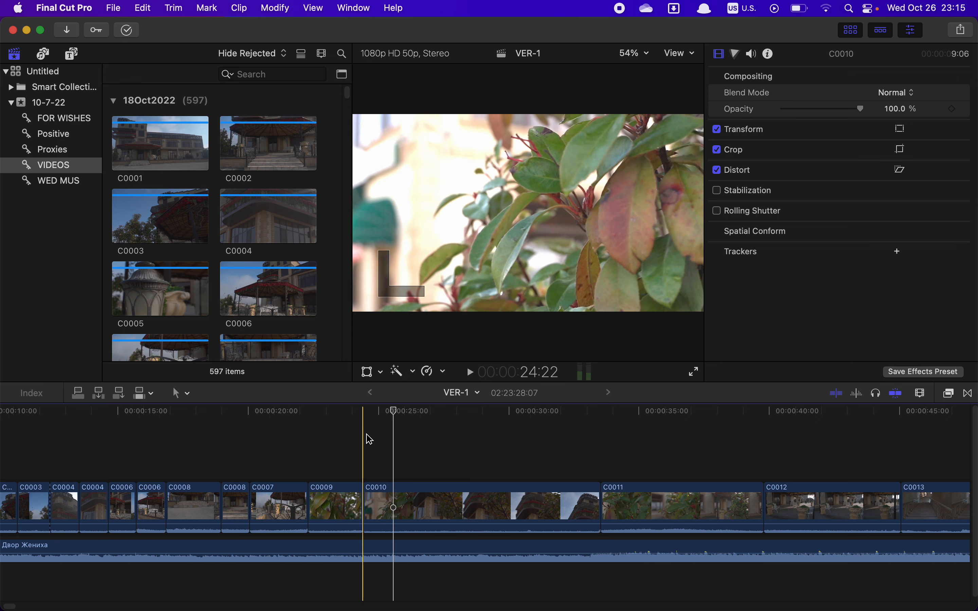
Try trimming the start of clip C0010 at 25:13 and undo the trim.
left_click(366, 433)
key("super+equal")
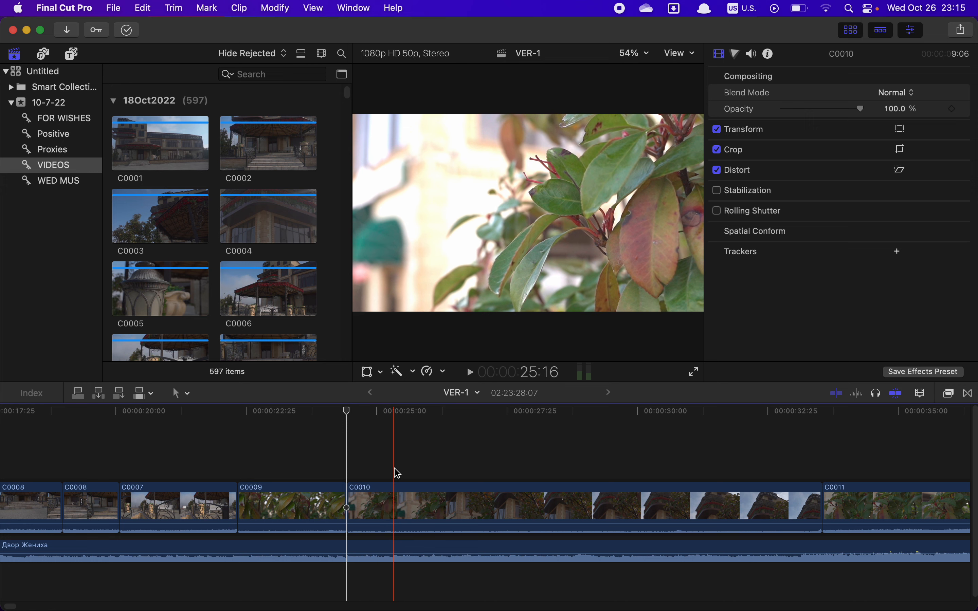
key("super+minus")
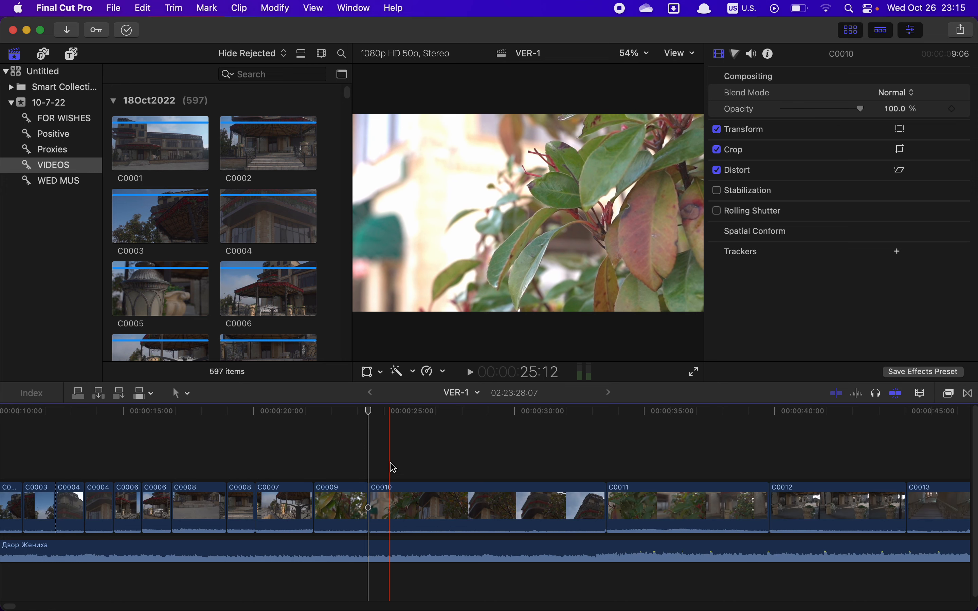
key("space")
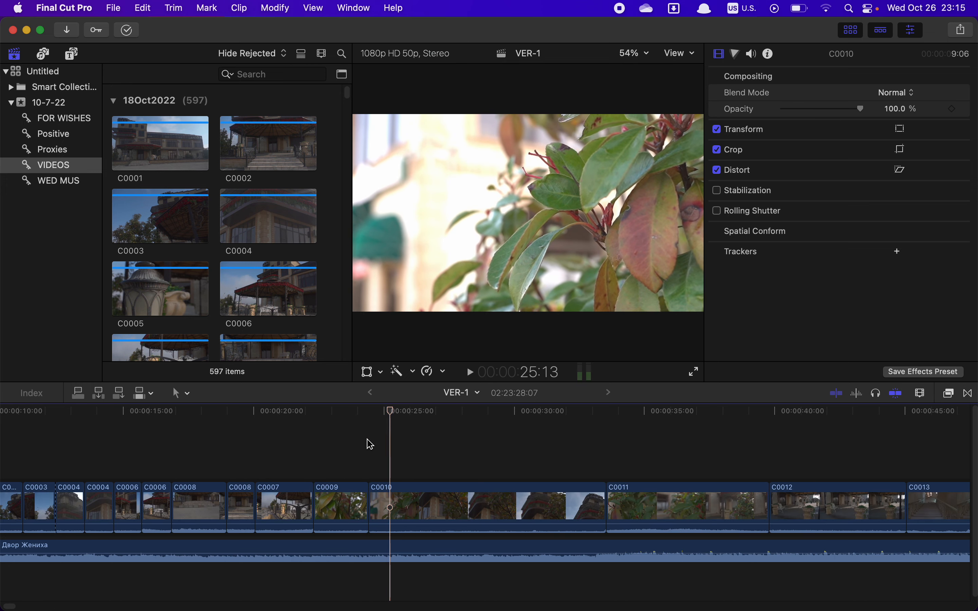
key("alt+bracketleft")
key("super+z")
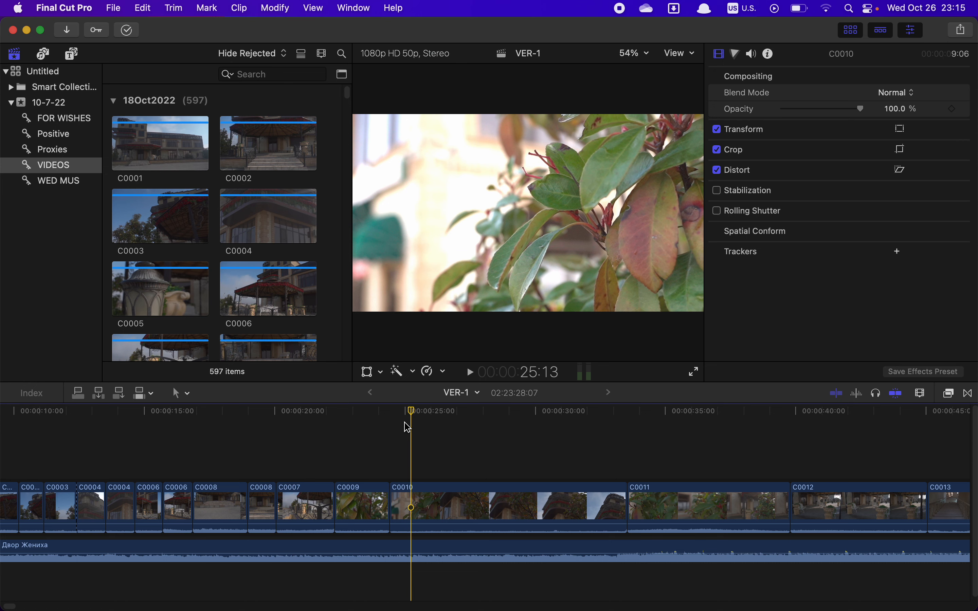
key("super+z")
key("super+shift+z")
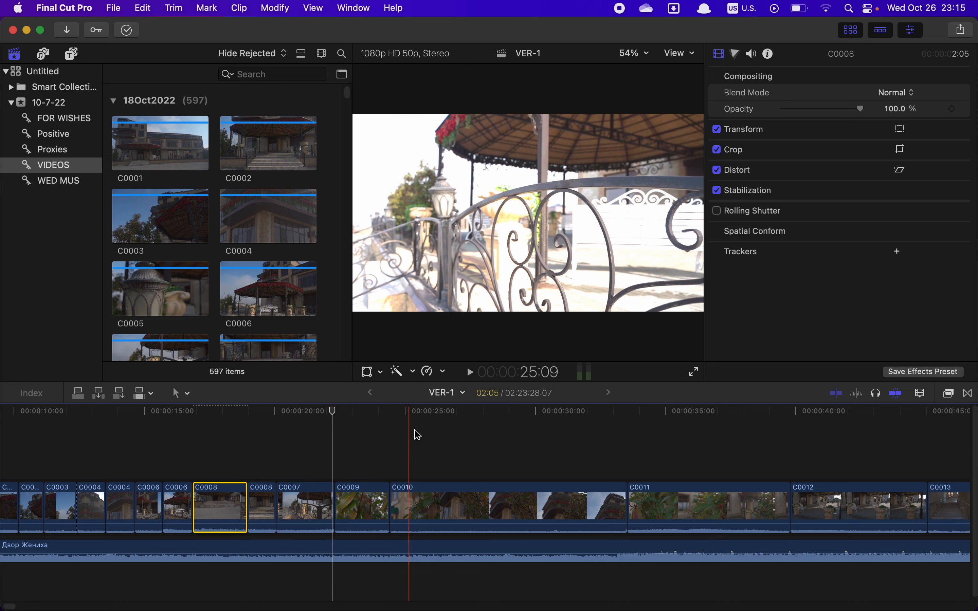
Trim the start of clip C0010 at 25:04.
left_click(391, 424)
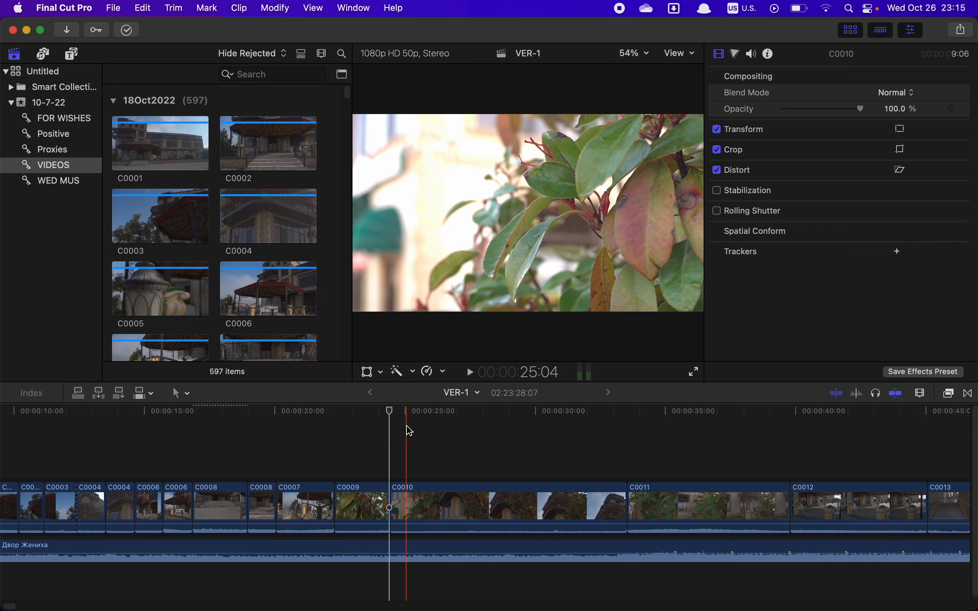
scroll(410, 431, "left", 2)
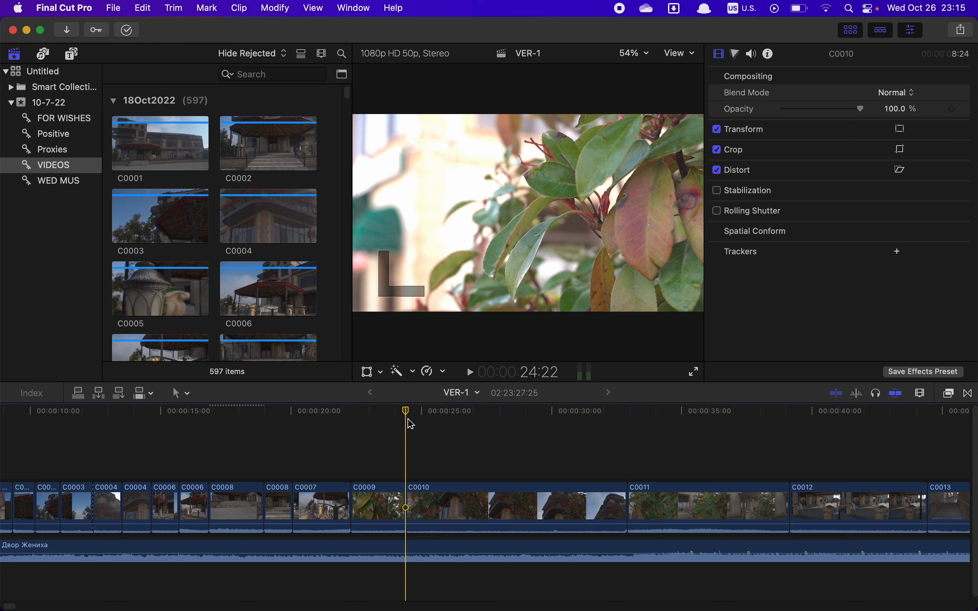